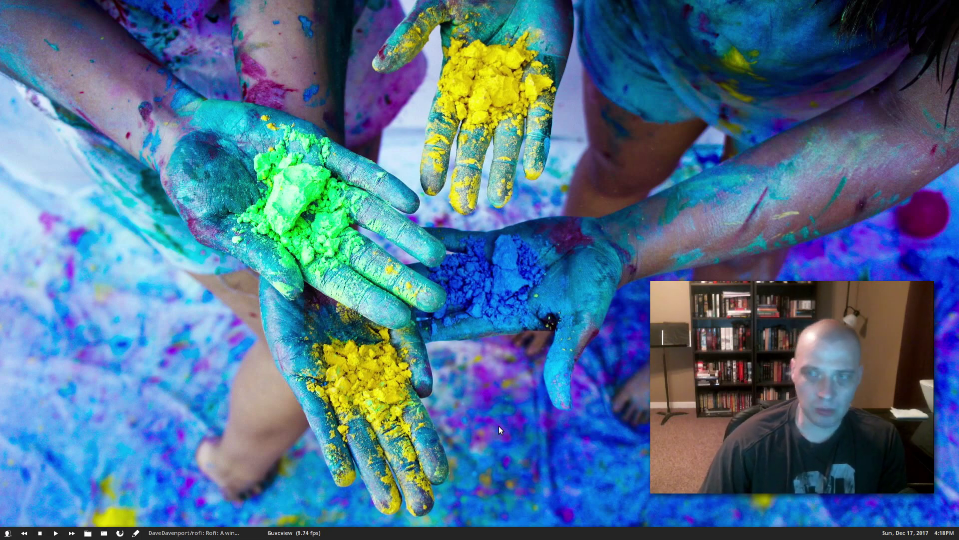
# Bring the Firefox window to the front and scroll to the rofi README's feature list
pyautogui.click(232, 538)
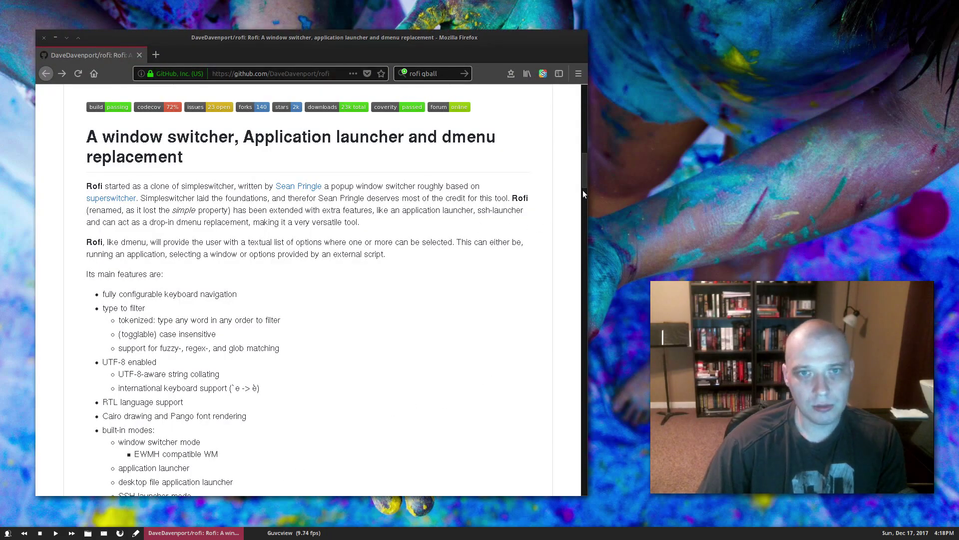
pyautogui.moveTo(583, 190)
pyautogui.mouseDown()
pyautogui.moveTo(582, 86)
pyautogui.moveTo(579, 205)
pyautogui.moveTo(583, 187)
pyautogui.mouseUp()
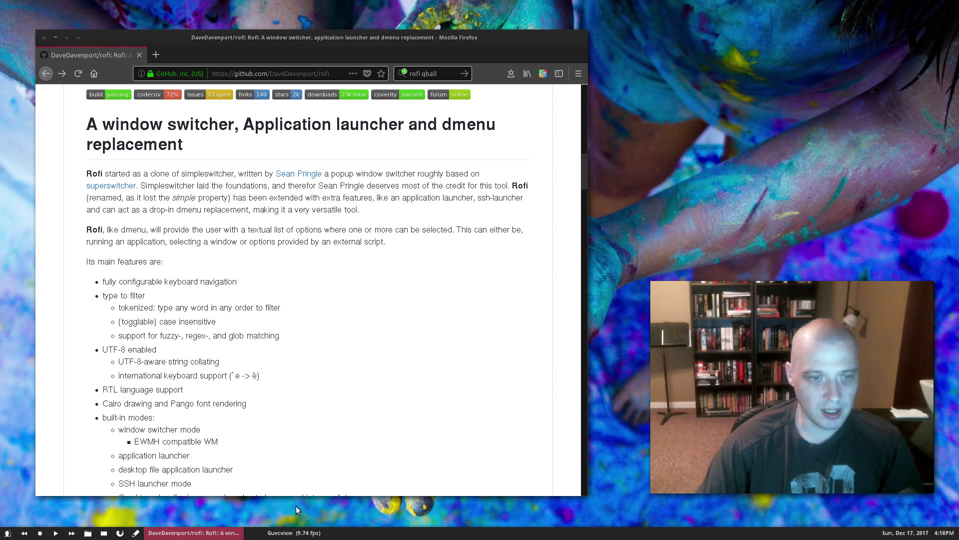
# Launch Leafpad by entering 'leaf' in dmenu, started from the desktop root menu
pyautogui.rightClick(344, 517)
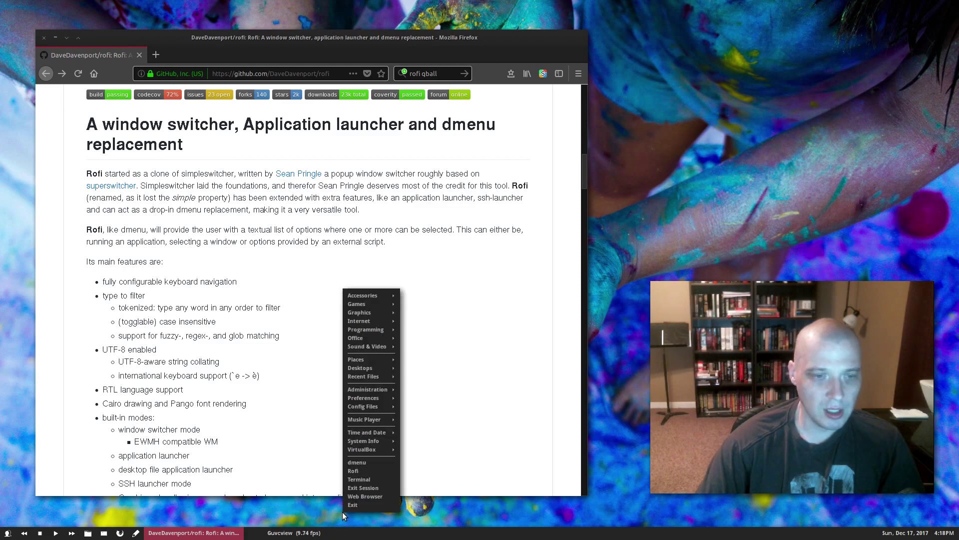
pyautogui.click(390, 462)
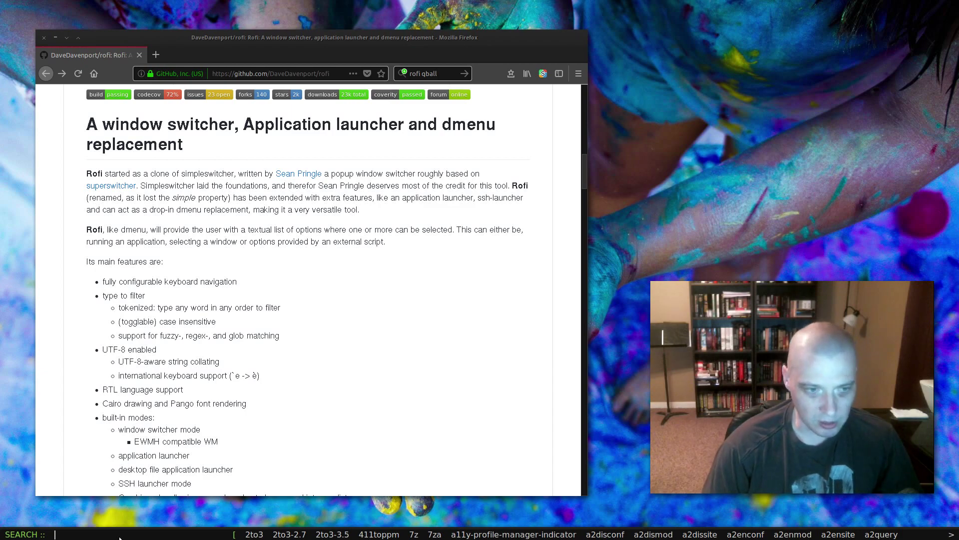
pyautogui.write('l')
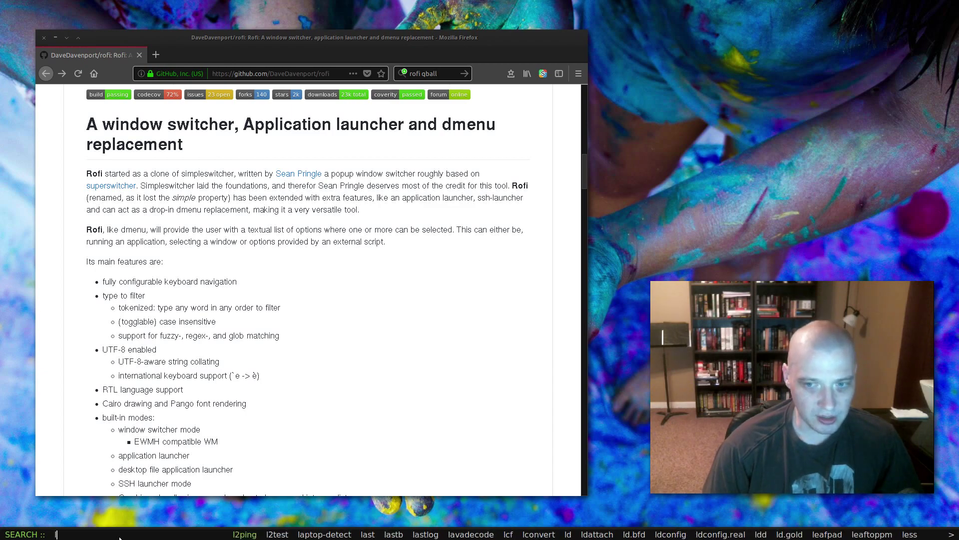
pyautogui.write('ea')
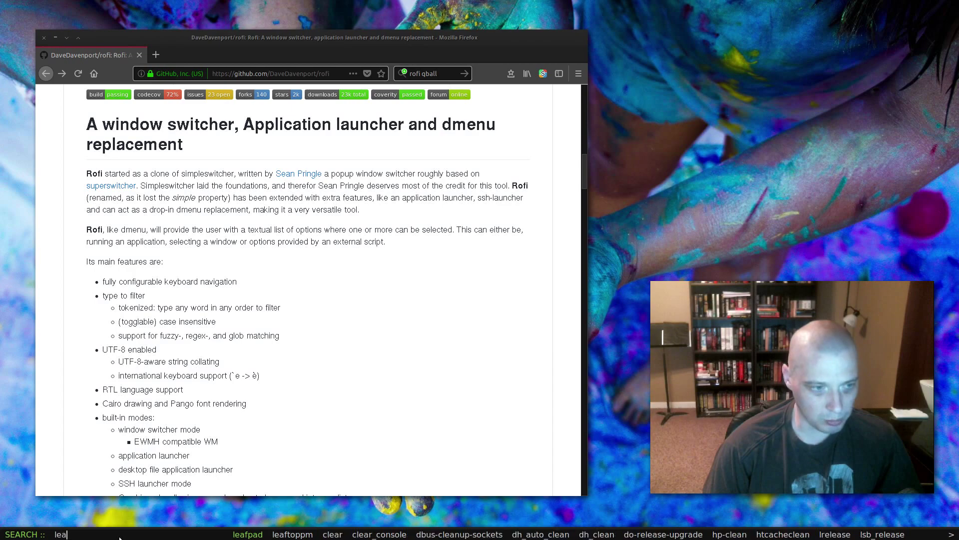
pyautogui.write('f')
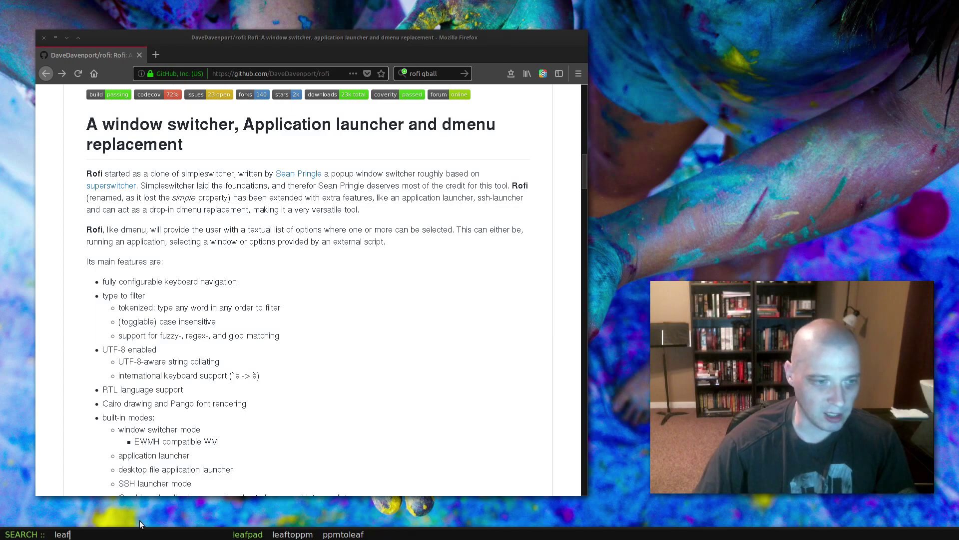
pyautogui.press('Return')
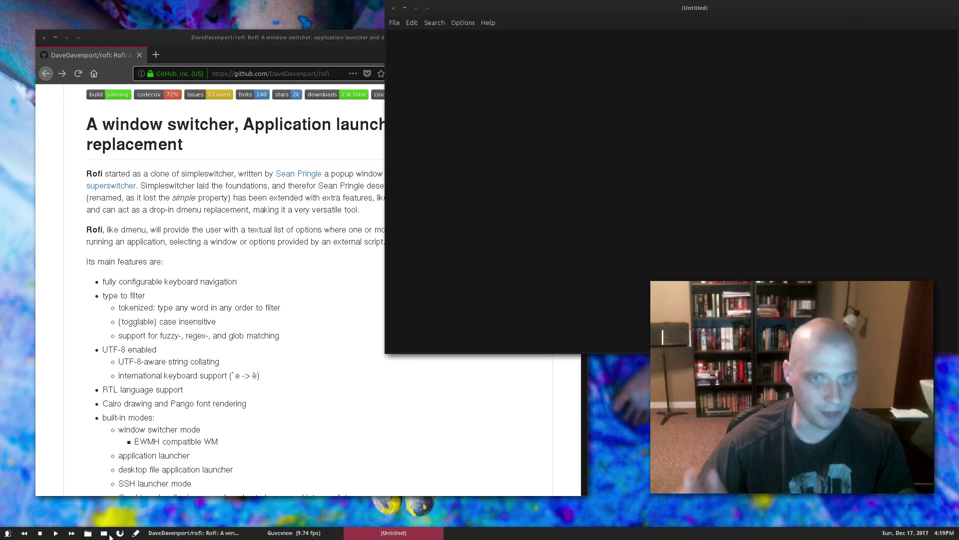
# Close the empty Leafpad window, then quit Firefox with Ctrl+Q
pyautogui.click(393, 8)
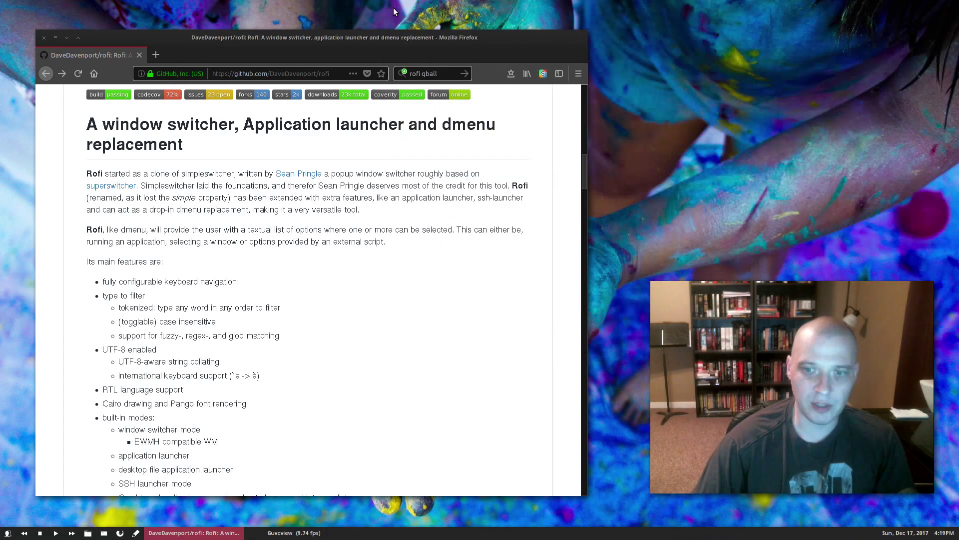
pyautogui.click(289, 531)
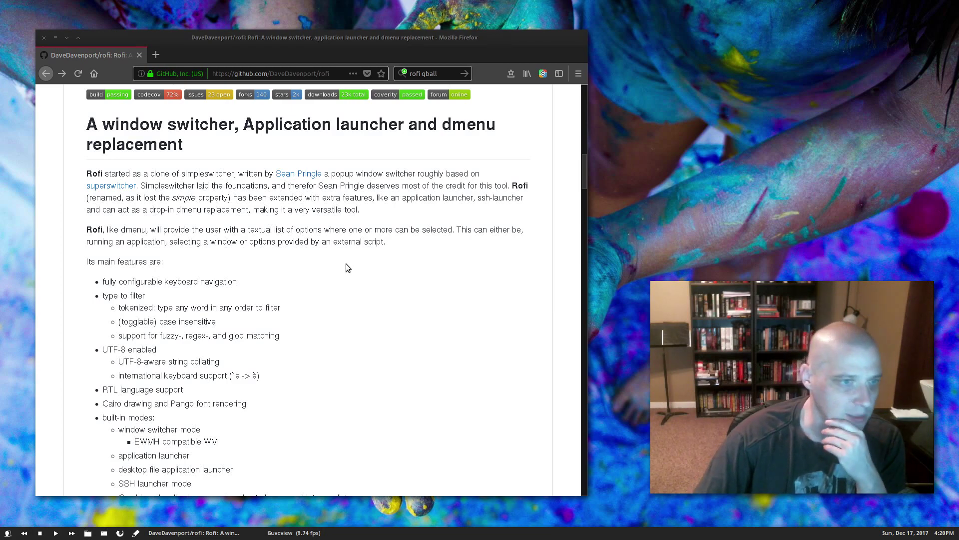
pyautogui.hotkey('ctrl', 'q')
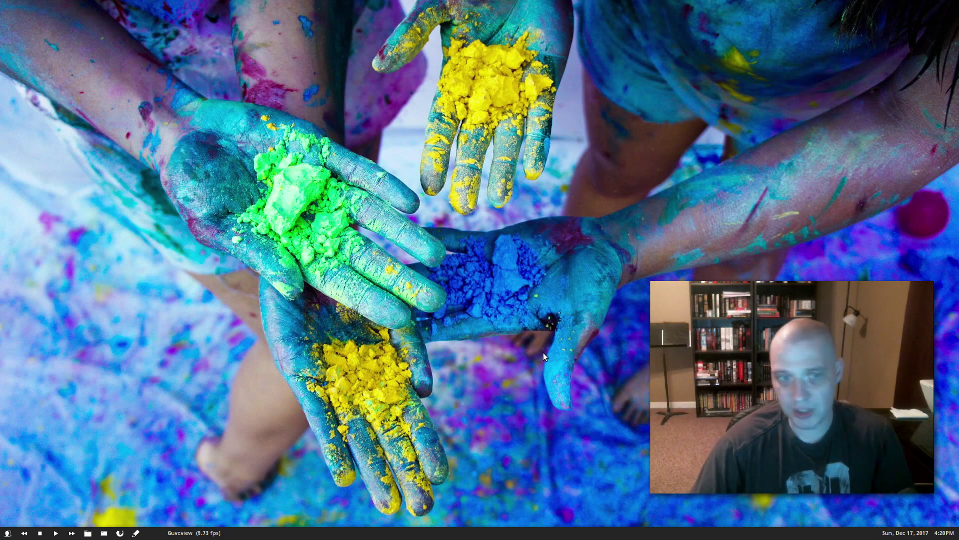
# Start Leafpad by entering 'leaf' at Rofi's app: prompt, opened from the desktop root menu
pyautogui.rightClick(120, 272)
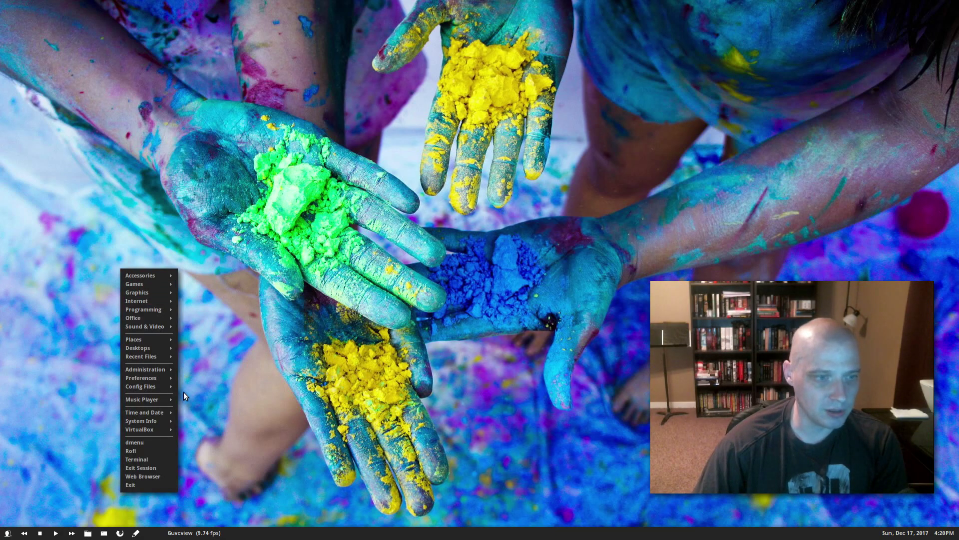
pyautogui.click(154, 451)
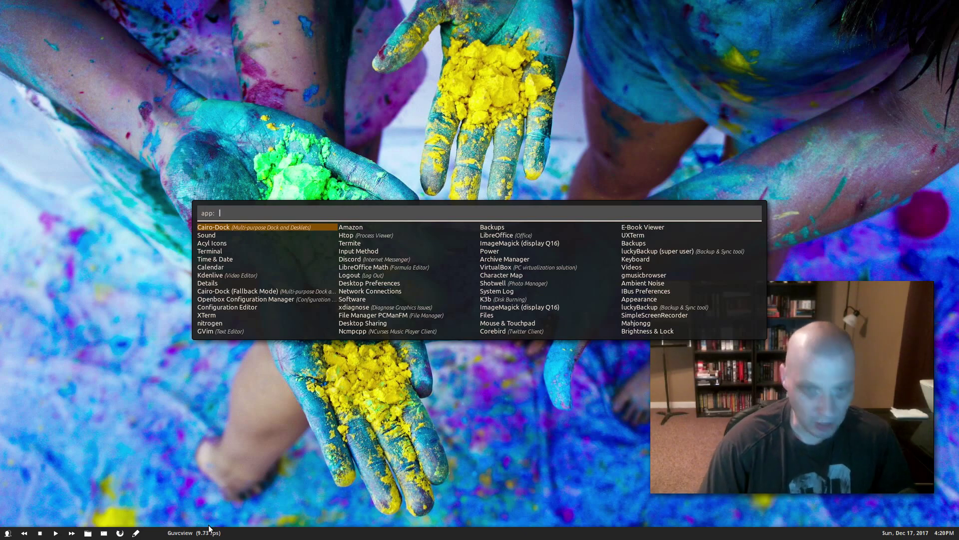
pyautogui.write('leaf')
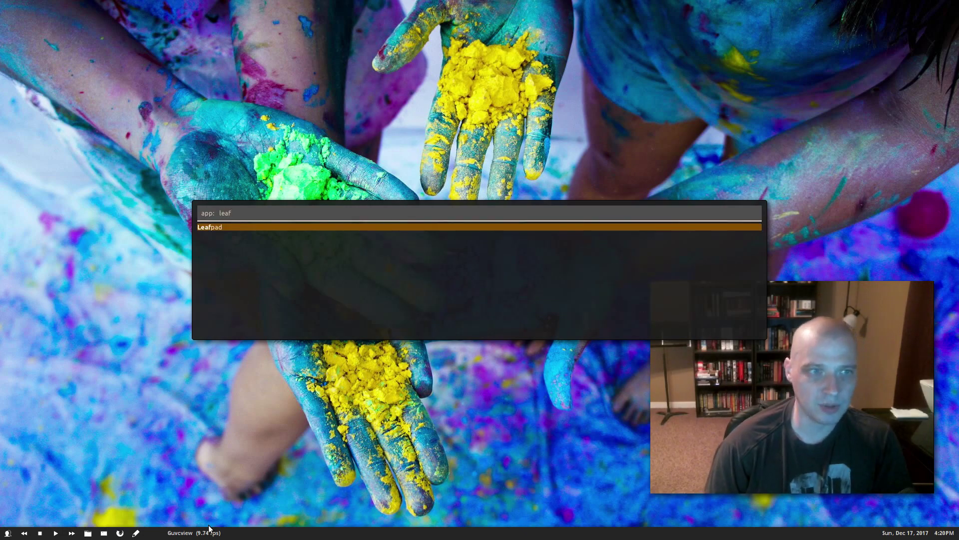
pyautogui.press('Return')
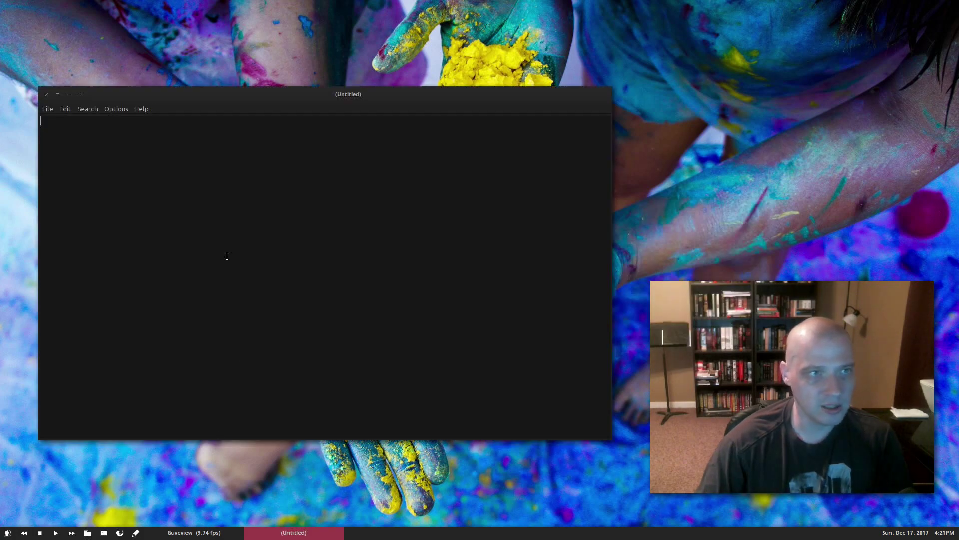
# Close the empty untitled Leafpad window
pyautogui.click(46, 94)
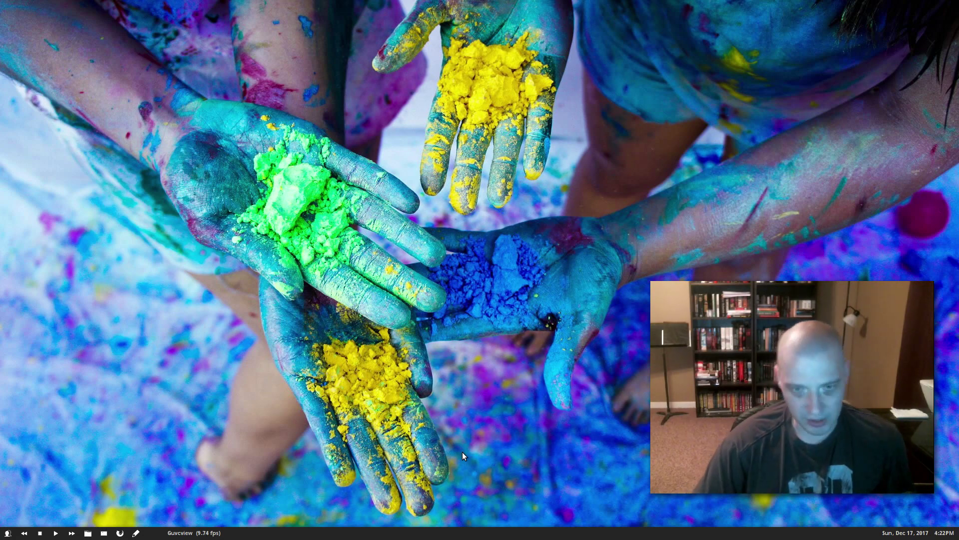
pyautogui.press('super+space')
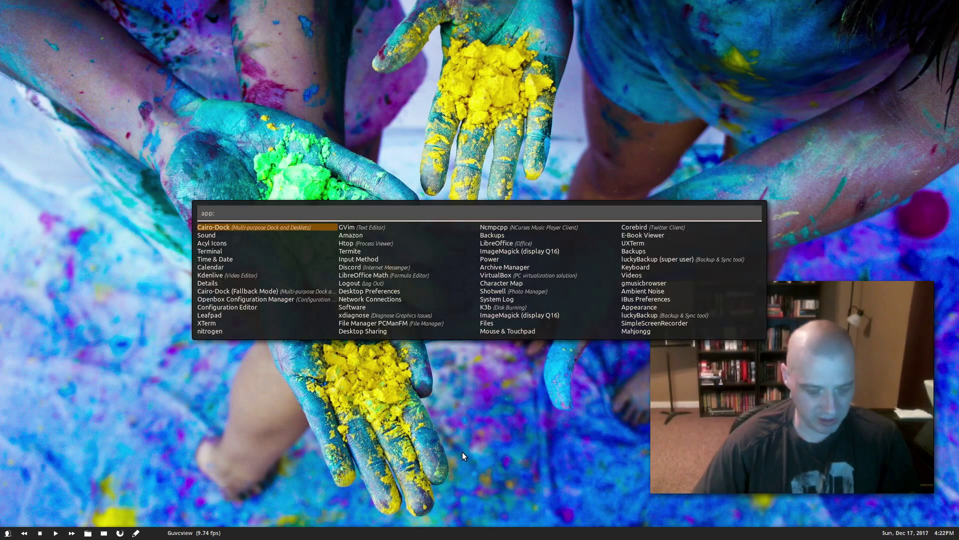
pyautogui.write('firefo')
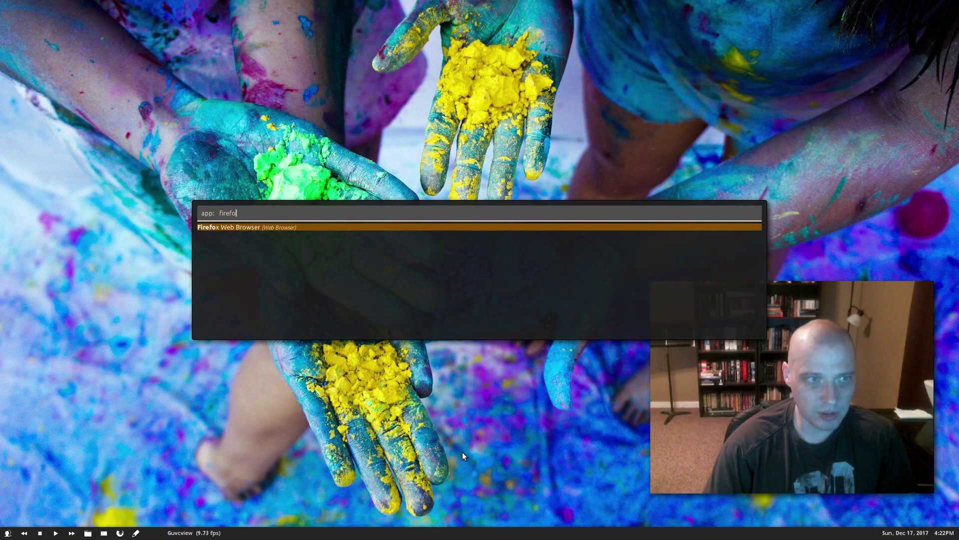
pyautogui.press('Return')
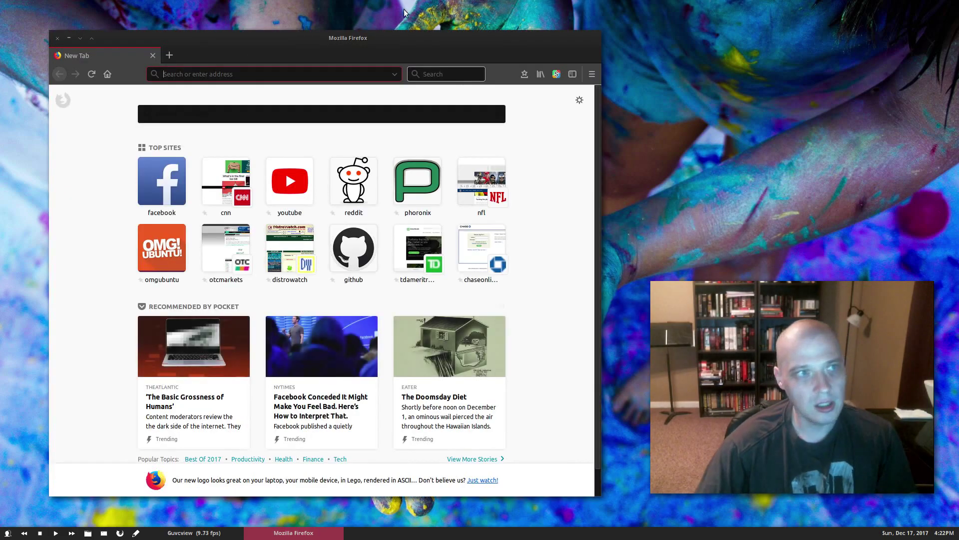
pyautogui.click(57, 38)
pyautogui.rightClick(141, 221)
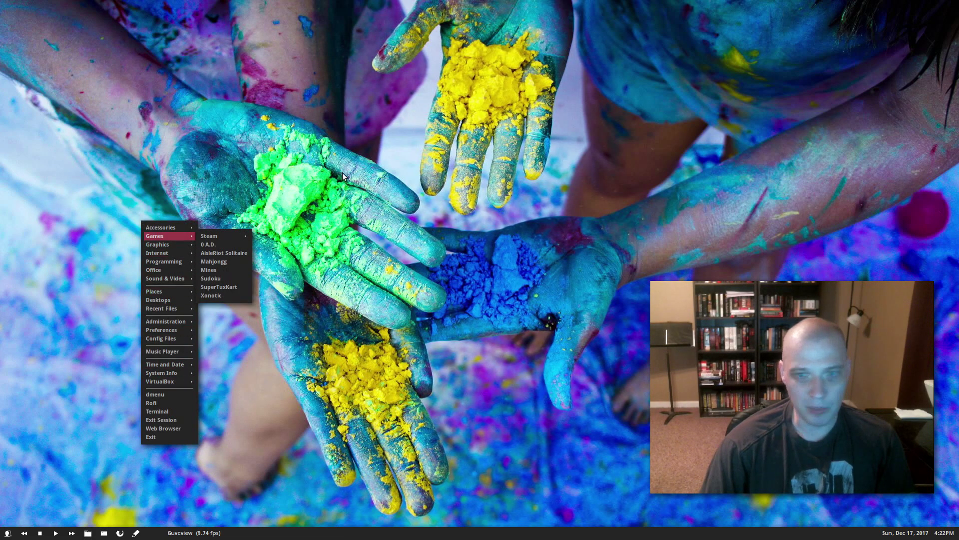
pyautogui.click(341, 344)
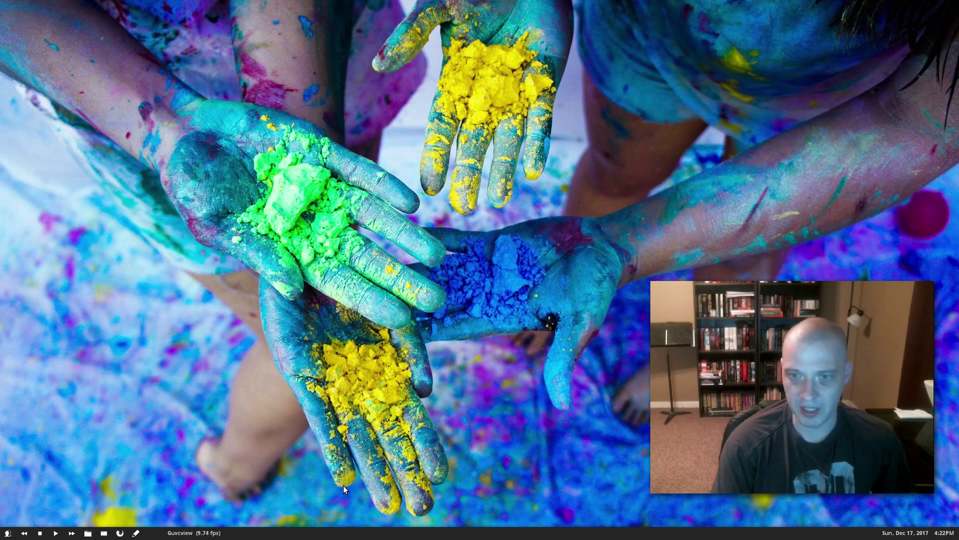
pyautogui.press('super+Return')
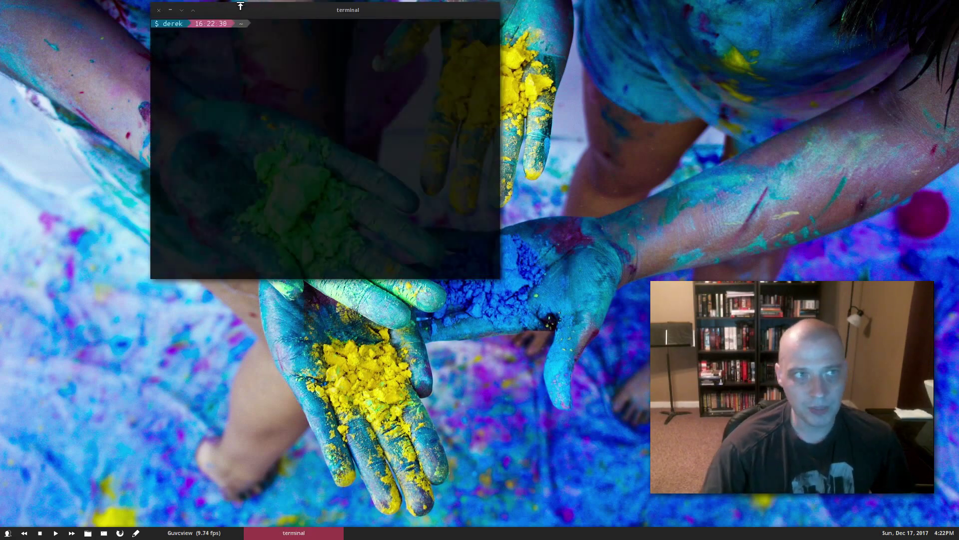
pyautogui.click(160, 10)
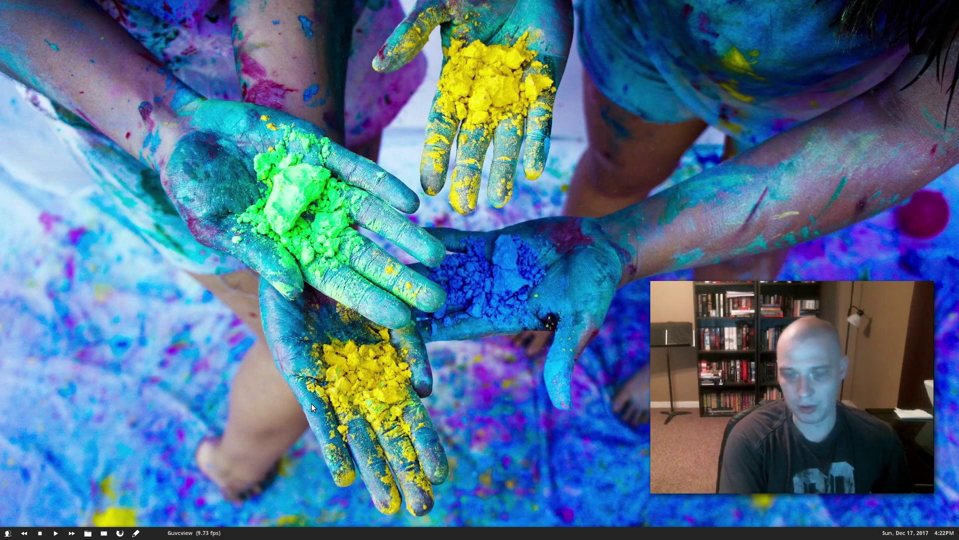
pyautogui.press('super+e')
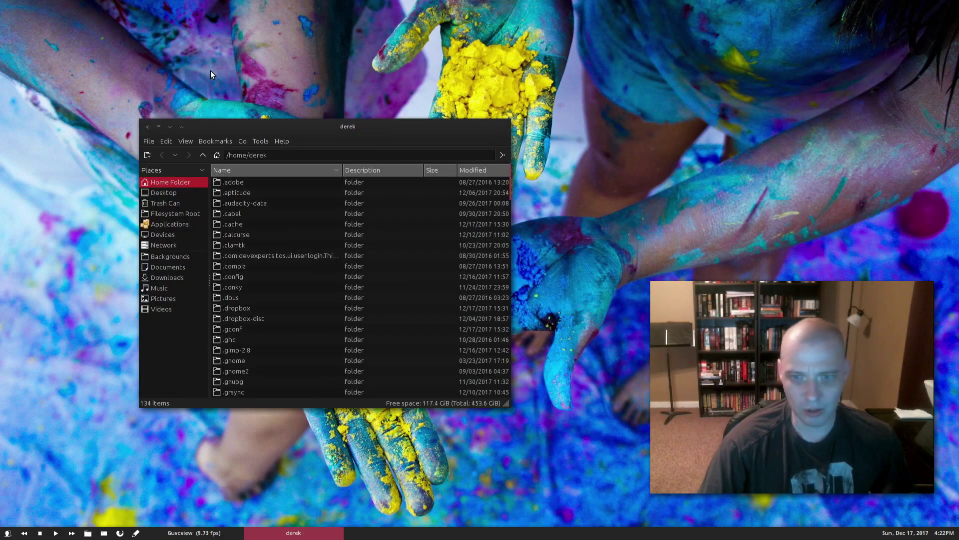
pyautogui.click(147, 126)
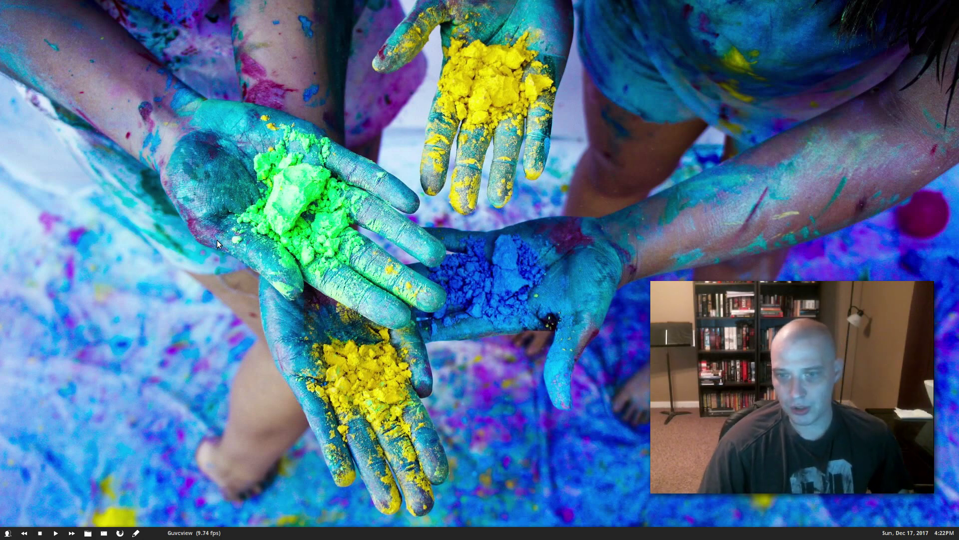
pyautogui.rightClick(214, 219)
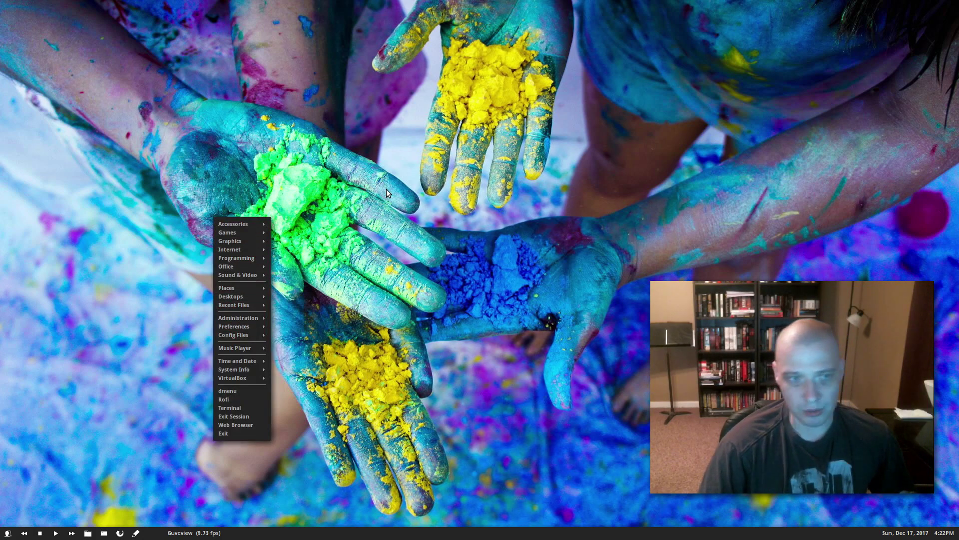
pyautogui.click(278, 245)
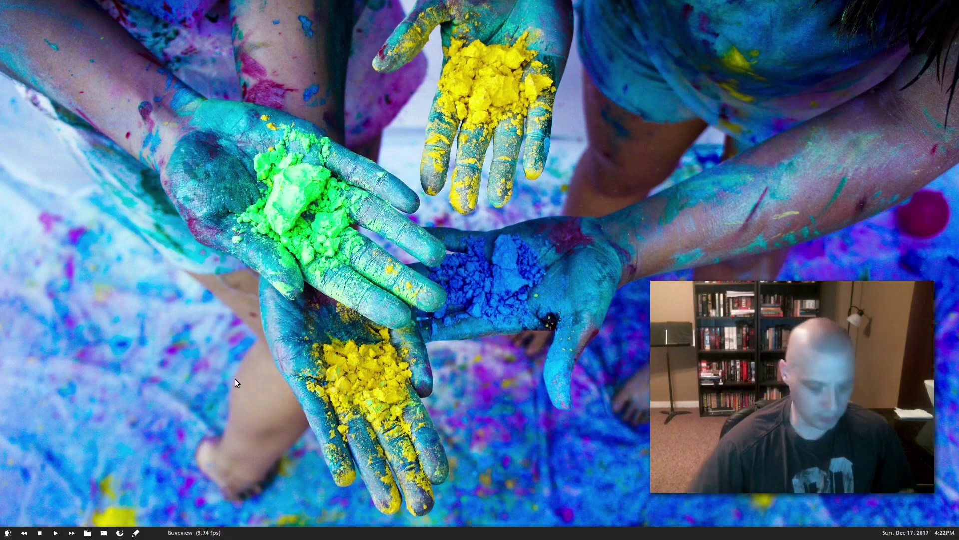
# Launch htop from the Rofi launcher with Super+Space, then quit it with q
pyautogui.press('super+space')
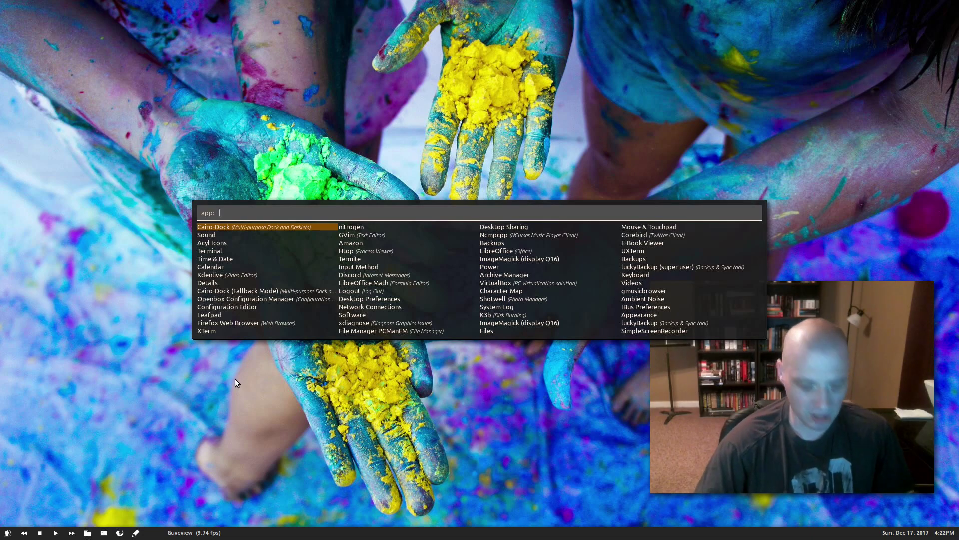
pyautogui.write('htop')
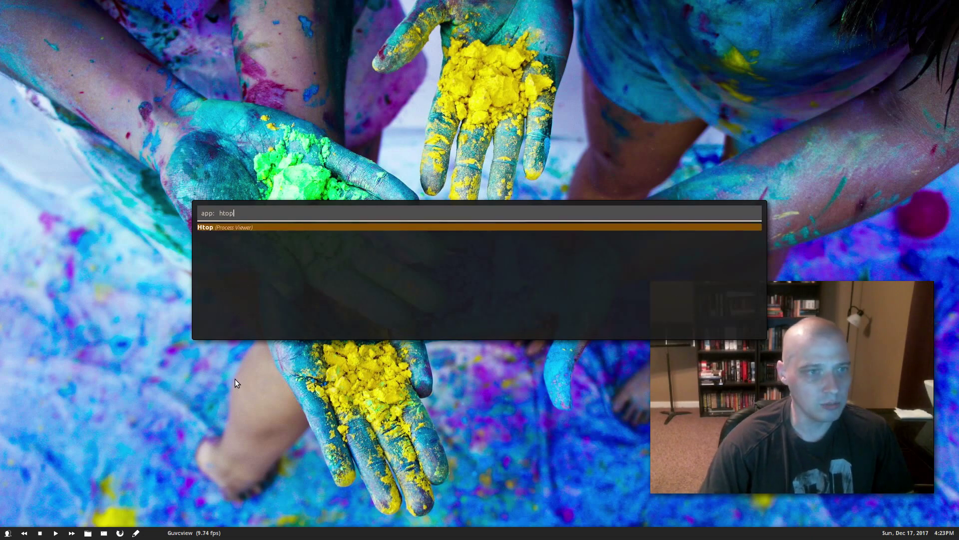
pyautogui.press('Return')
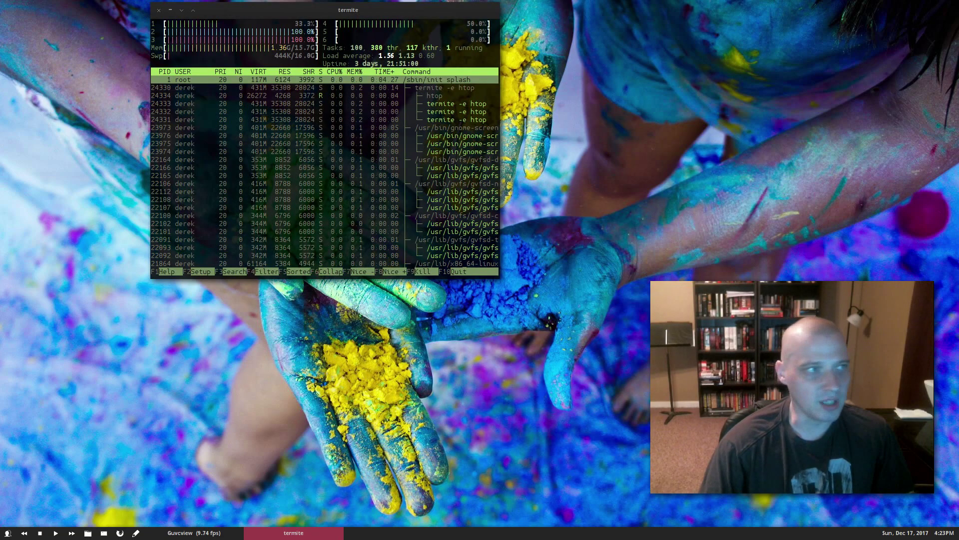
pyautogui.press('q')
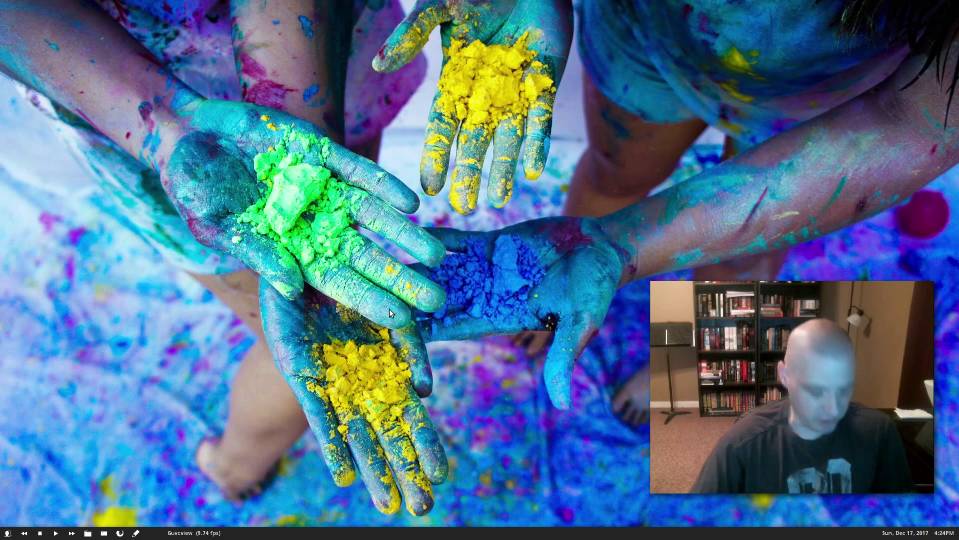
# Open Rofi's app launcher with Super, listing Cairo-Dock, XTerm, Leafpad and Firefox
pyautogui.press('super')
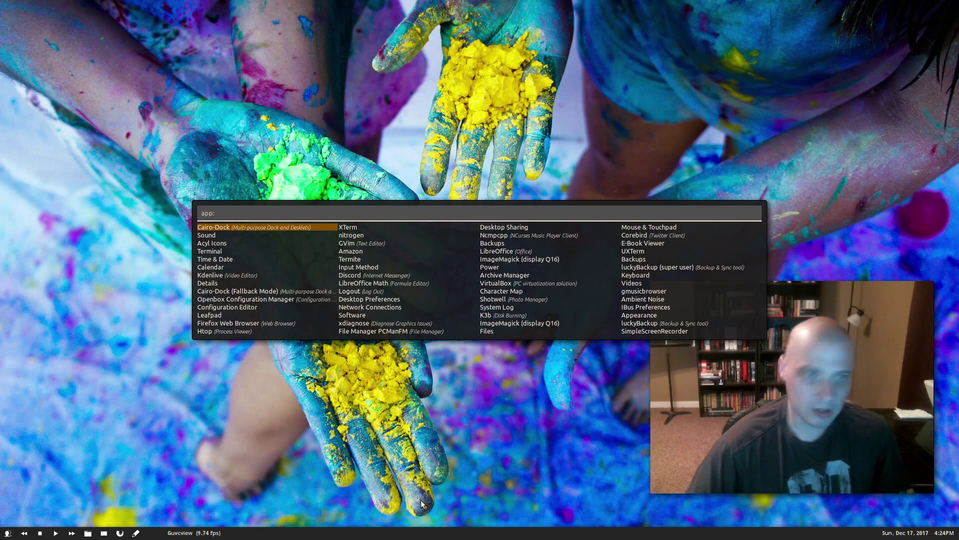
# Switch Rofi to window mode, listing Guvcview, SimpleScreenRecorder, PCManFM and Firefox
pyautogui.hotkey('ctrl', 'Tab')
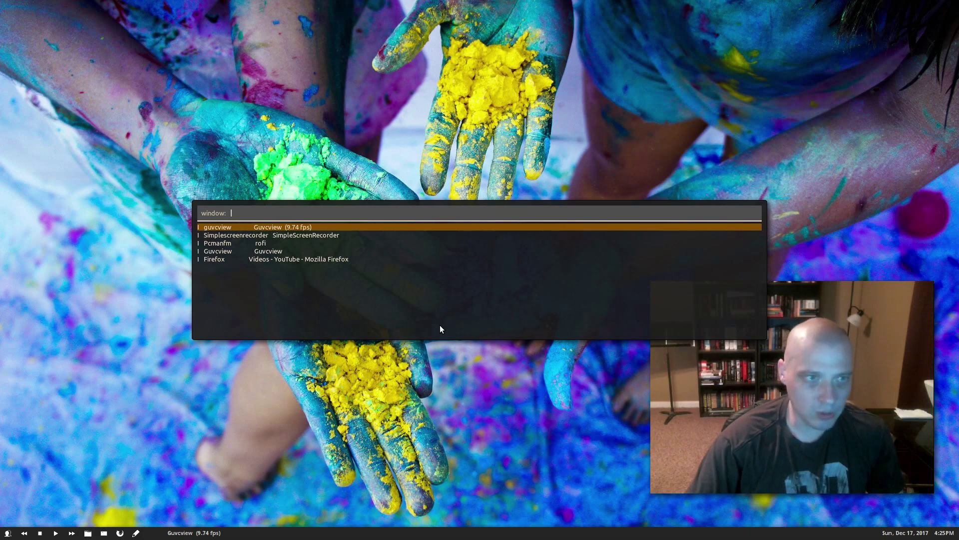
# Cycle Rofi from window mode to run mode, then to SSH mode with one saved host
pyautogui.hotkey('ctrl', 'Tab')
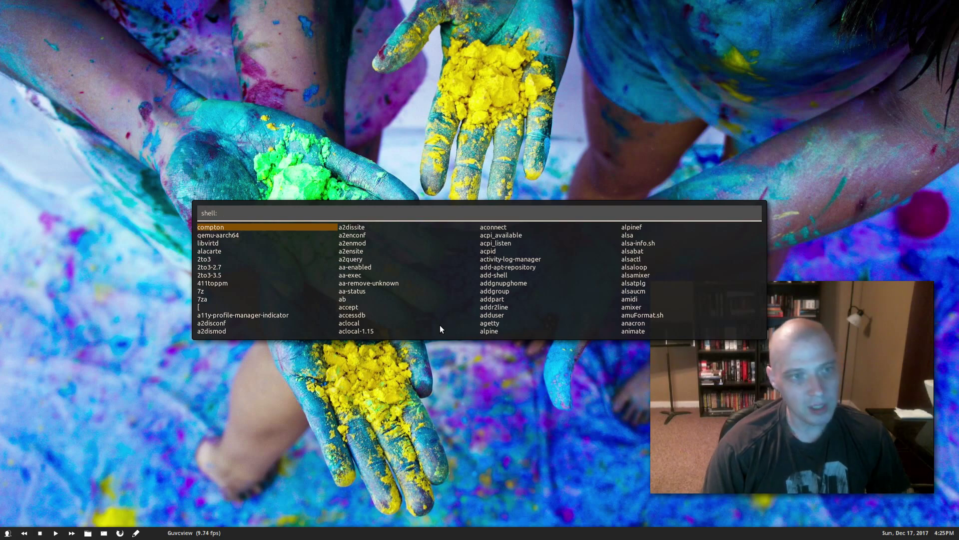
pyautogui.hotkey('shift', 'Right')
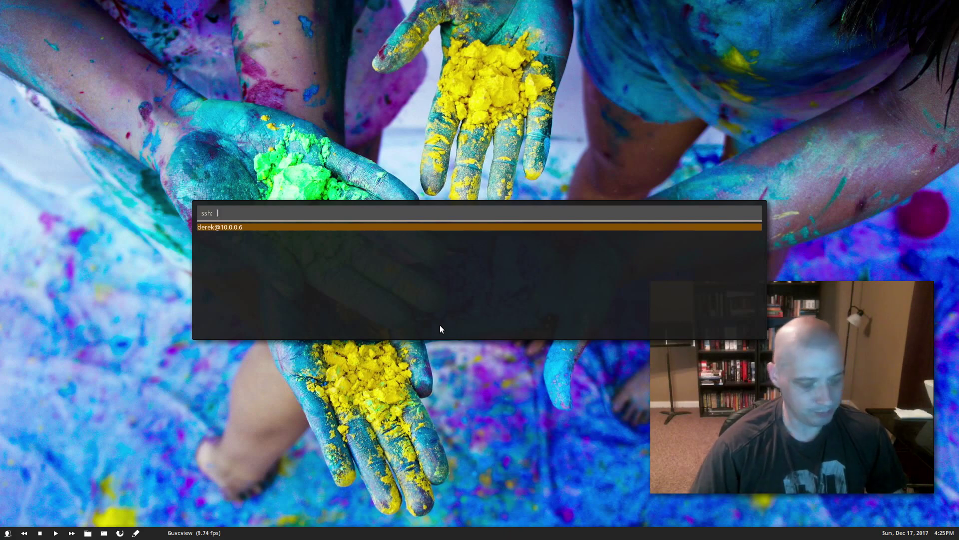
# Return Rofi to app mode with Ctrl+Tab, then dismiss it with Escape
pyautogui.hotkey('ctrl', 'Tab')
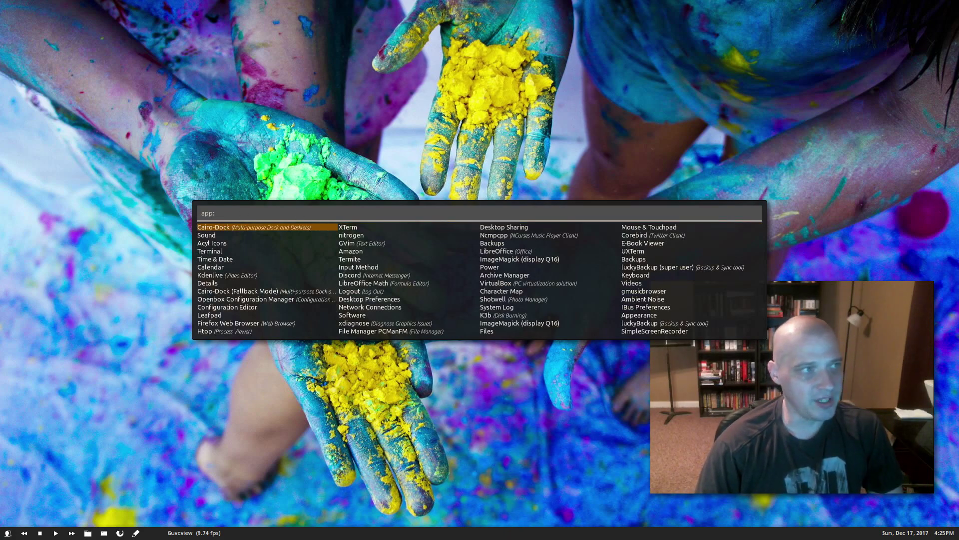
pyautogui.press('Escape')
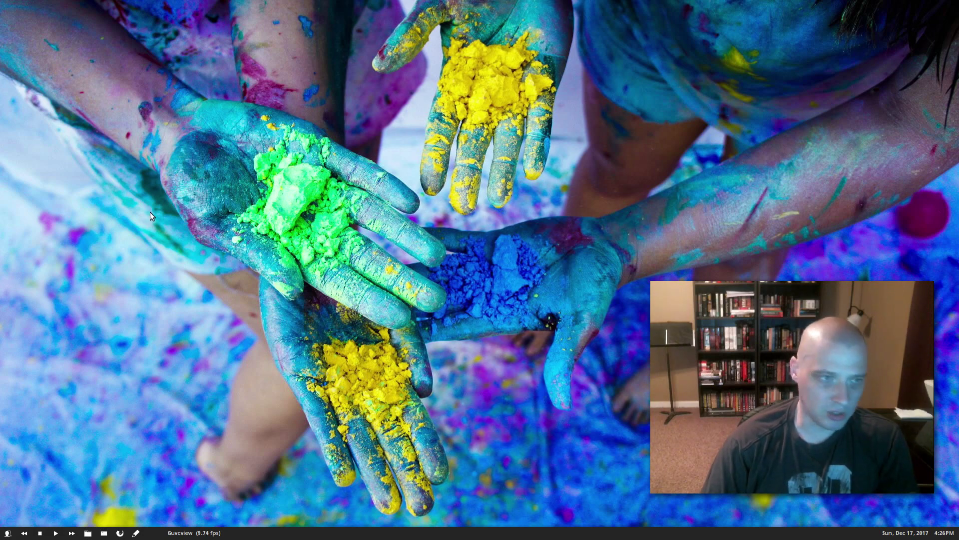
# Launch Rofi Theme Selector from the Openbox desktop menu's Preferences submenu
pyautogui.rightClick(159, 198)
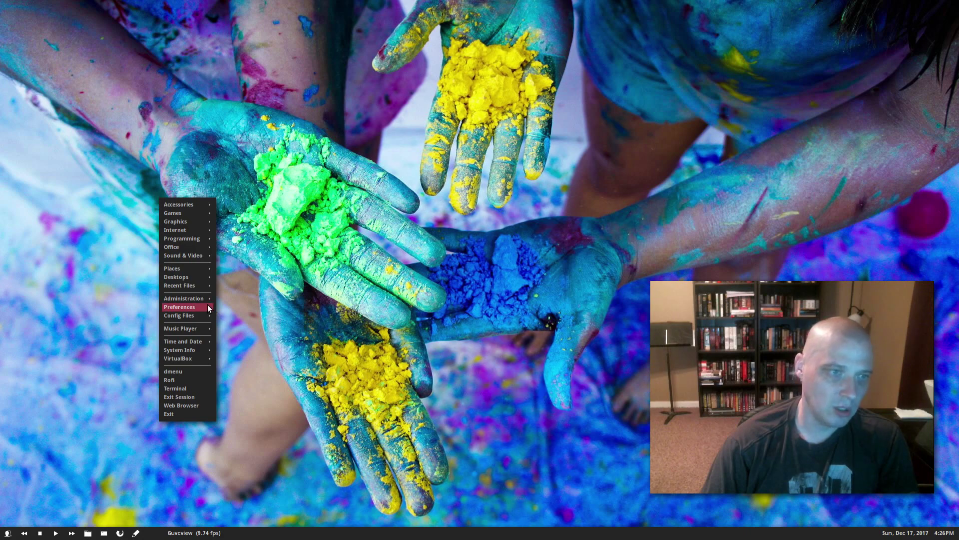
pyautogui.moveTo(208, 306)
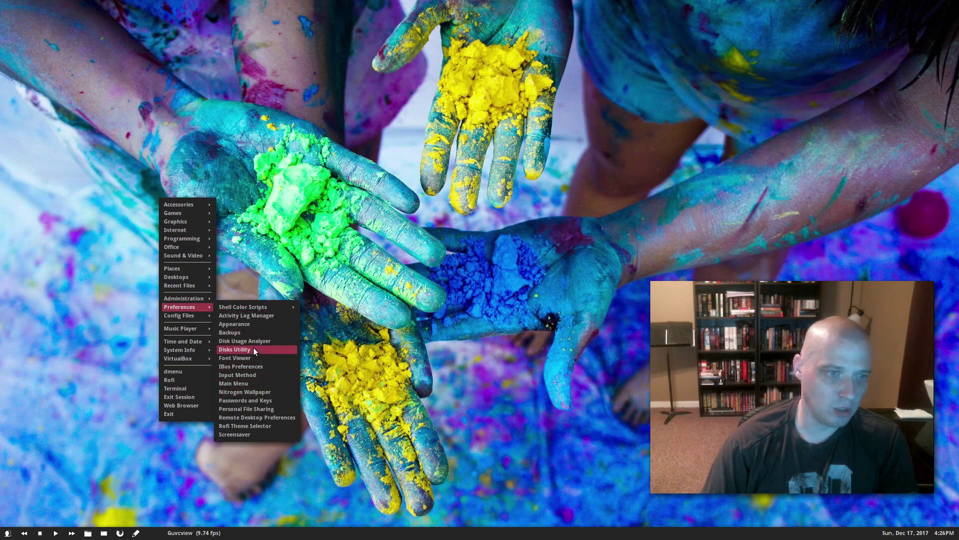
pyautogui.click(238, 426)
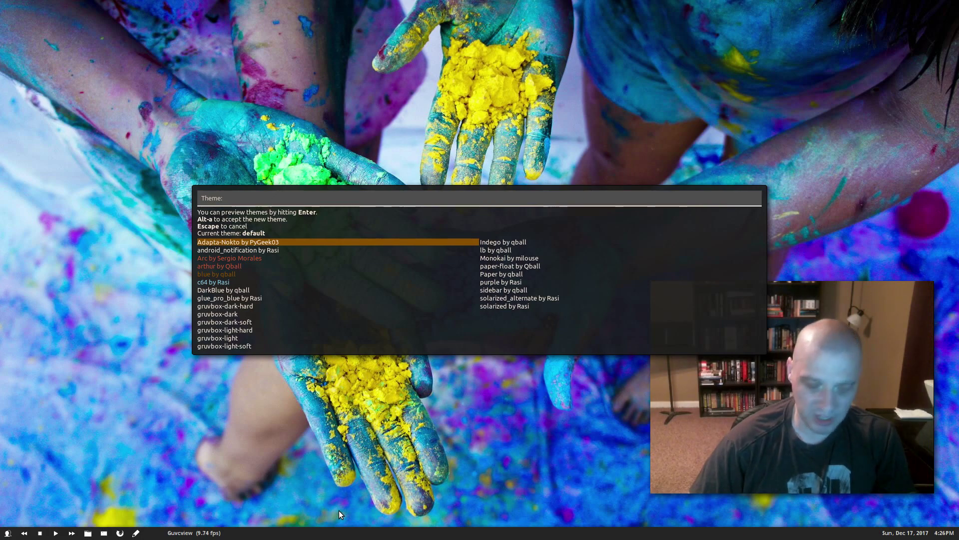
# Preview the Adapta-Nokto theme, then the android_notification theme
pyautogui.press('Return')
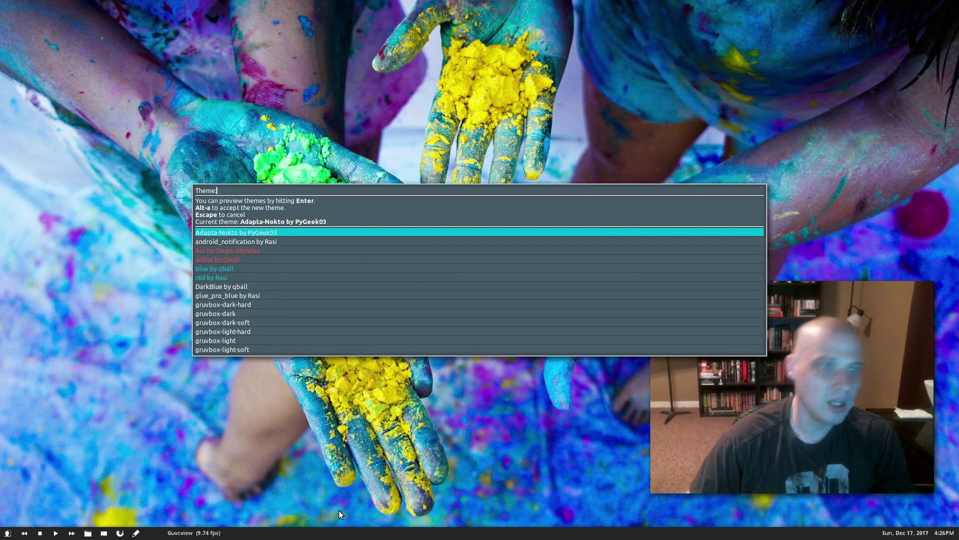
pyautogui.press('Down')
pyautogui.press('Up')
pyautogui.press('Up')
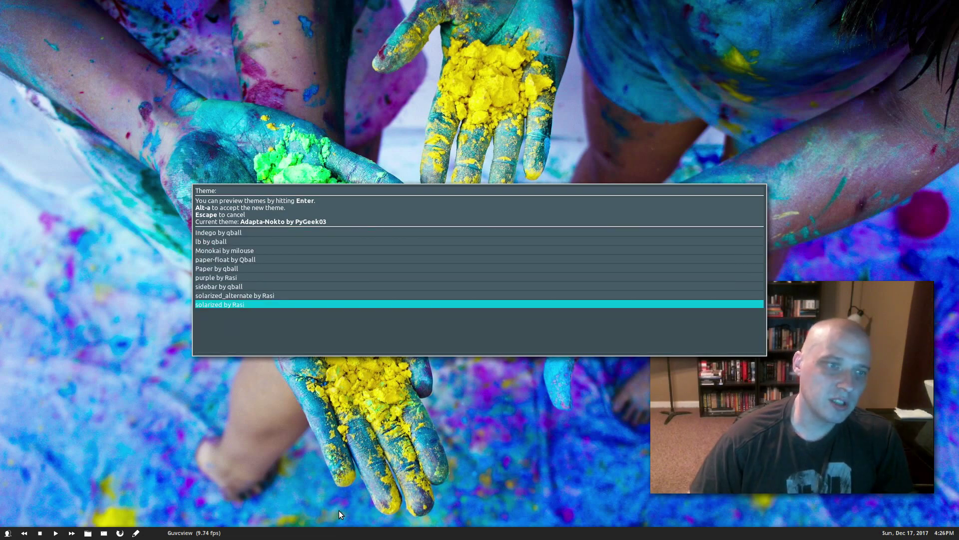
pyautogui.press('Up')
pyautogui.press('Up')
pyautogui.press('Up')
pyautogui.press('Up')
pyautogui.press('Up')
pyautogui.press('Up')
pyautogui.press('Up')
pyautogui.press('Up')
pyautogui.press('Up')
pyautogui.press('Up')
pyautogui.press('Up')
pyautogui.press('Up')
pyautogui.press('Up')
pyautogui.press('Up')
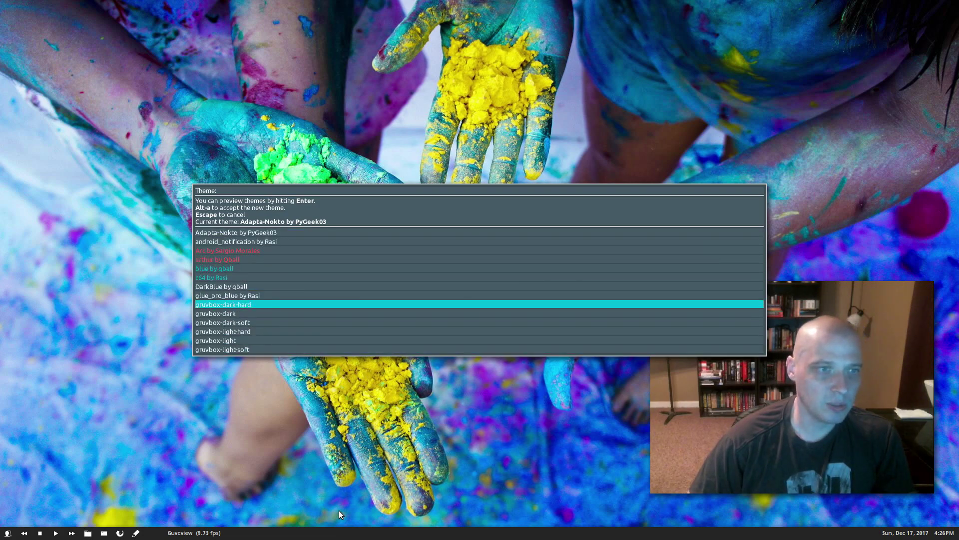
pyautogui.press('Up')
pyautogui.press('Up')
pyautogui.press('Up')
pyautogui.press('Up')
pyautogui.press('Up')
pyautogui.press('Up')
pyautogui.press('Up')
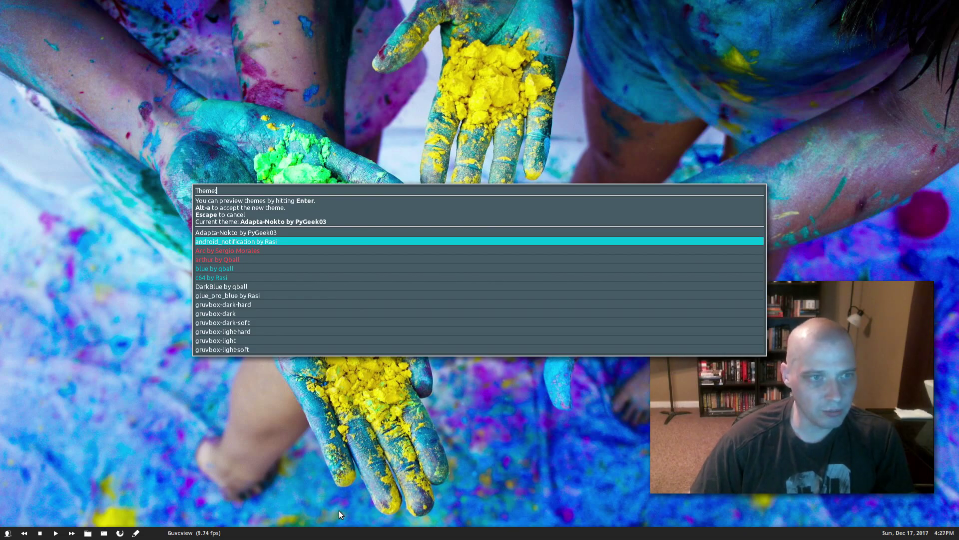
pyautogui.press('Return')
# Preview the Arc, arthur, blue and c64 themes in turn
pyautogui.press('Down')
pyautogui.press('Return')
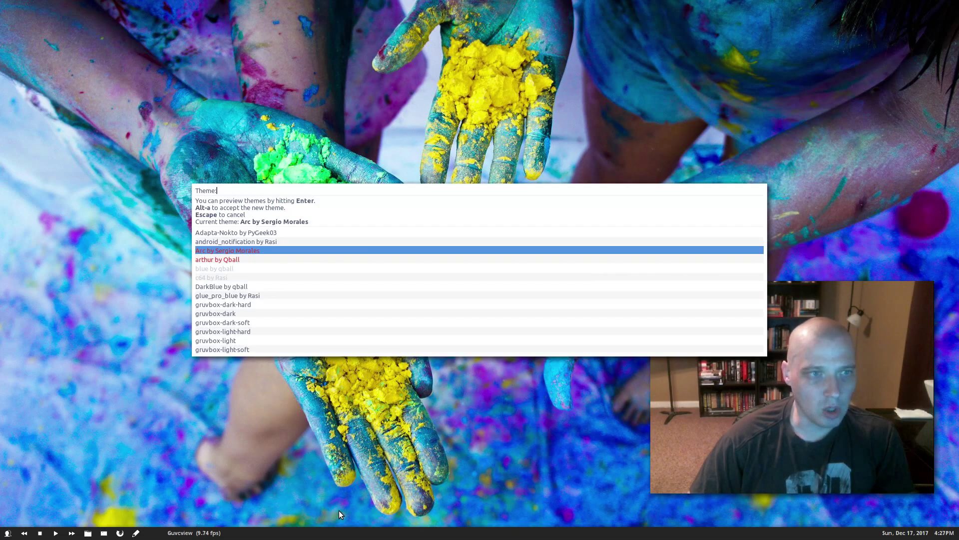
pyautogui.press('Down')
pyautogui.press('Return')
pyautogui.press('Down')
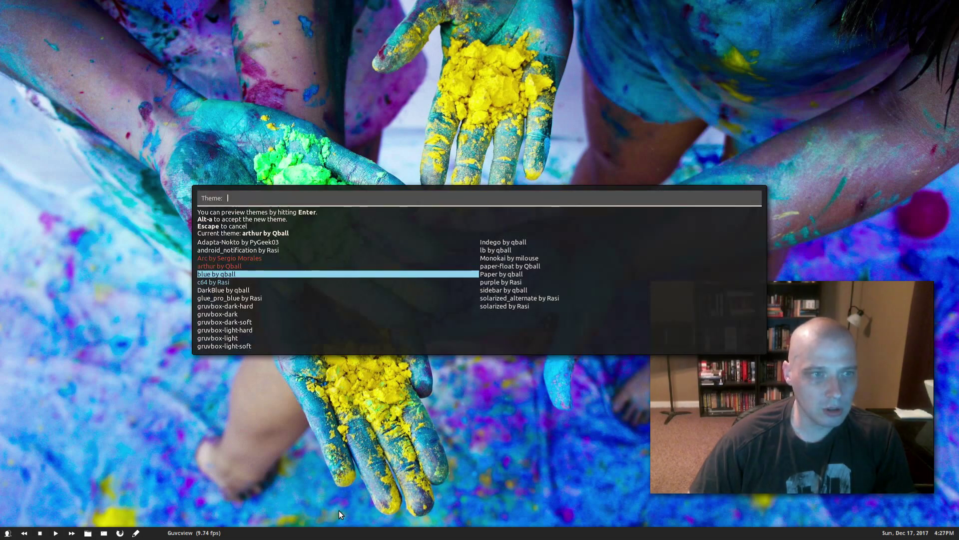
pyautogui.press('Return')
pyautogui.press('Down')
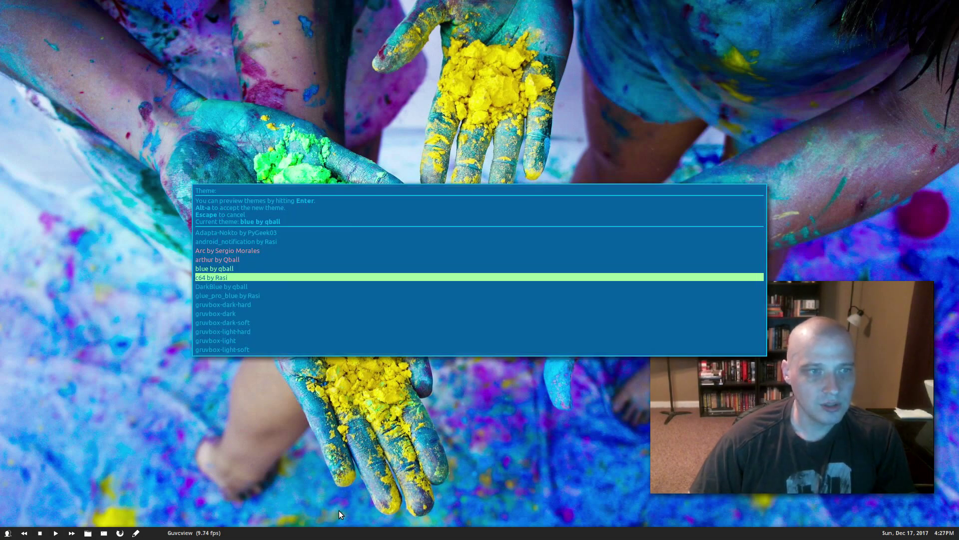
pyautogui.press('Return')
# Preview the gruvbox-dark-hard and gruvbox-dark themes
pyautogui.press('Down')
pyautogui.press('Down')
pyautogui.press('Down')
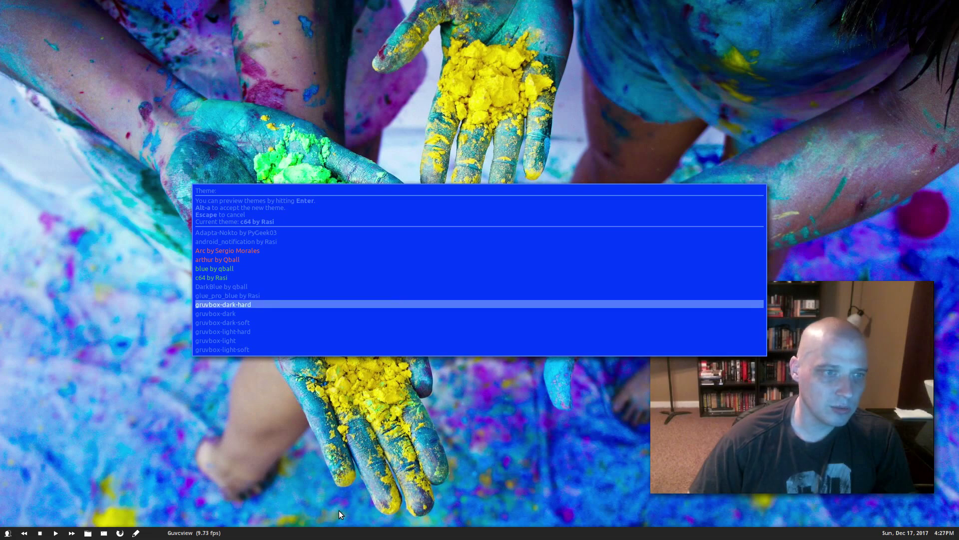
pyautogui.press('Up')
pyautogui.press('Down')
pyautogui.press('Return')
pyautogui.press('Down')
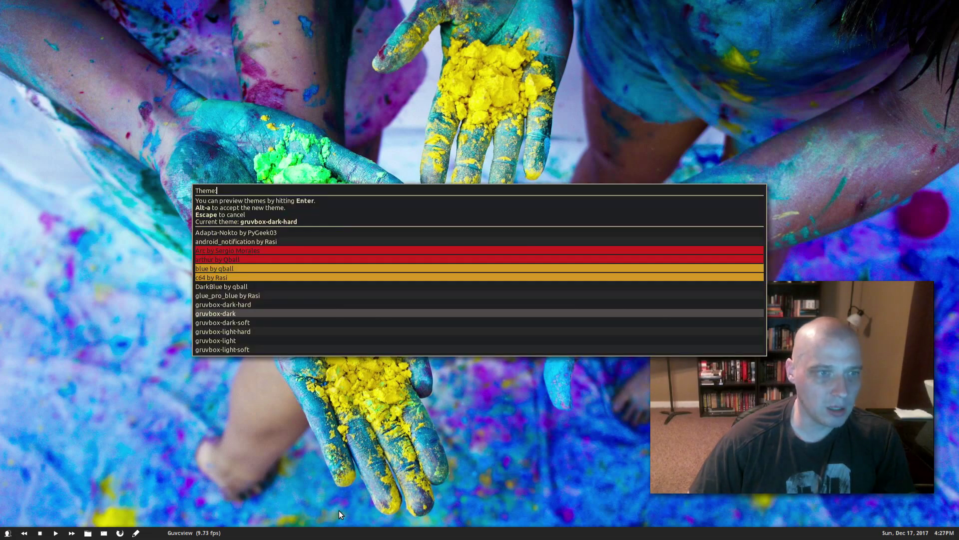
# Preview the Paper by qball theme
pyautogui.press('Down')
pyautogui.press('Up')
pyautogui.press('Return')
pyautogui.press('Down')
pyautogui.press('Down')
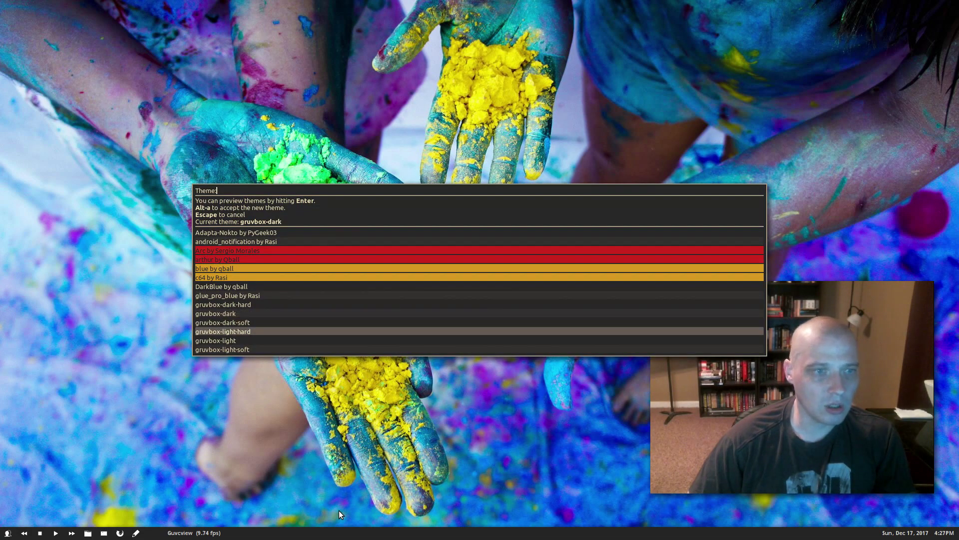
pyautogui.press('Down')
pyautogui.press('Down')
pyautogui.press('Down')
pyautogui.press('Down')
pyautogui.press('Down')
pyautogui.press('Down')
pyautogui.press('Down')
pyautogui.press('Down')
pyautogui.press('Down')
pyautogui.press('Up')
pyautogui.press('Up')
pyautogui.press('Up')
pyautogui.press('Up')
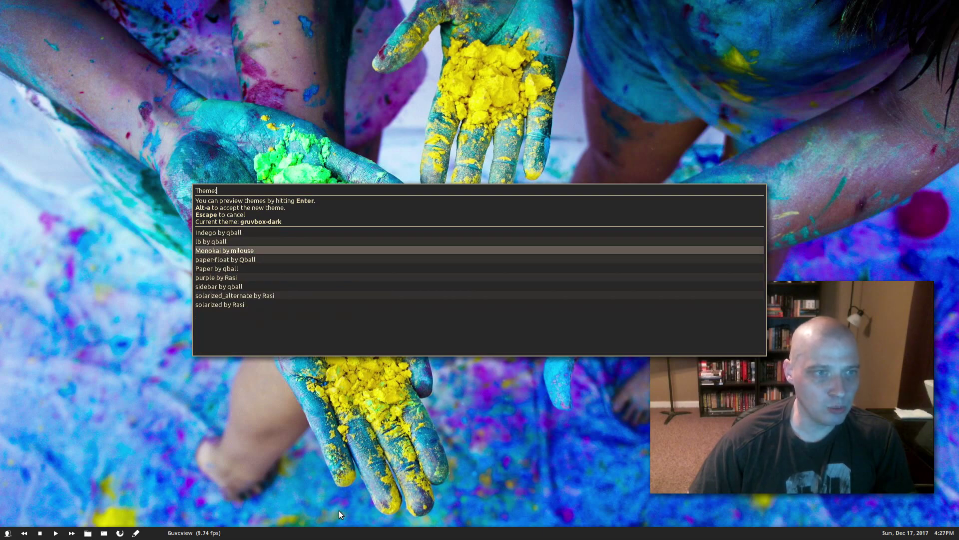
pyautogui.press('Down')
pyautogui.press('Down')
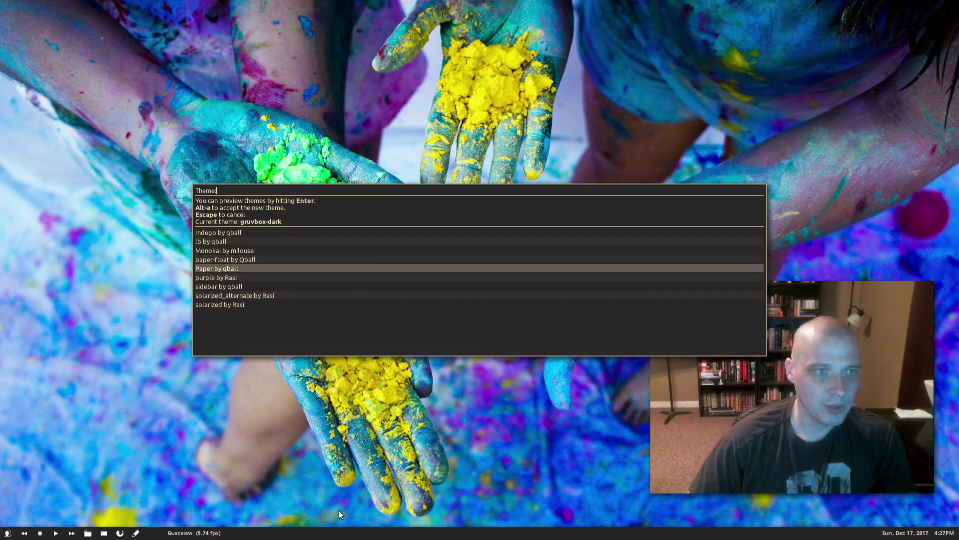
pyautogui.press('Return')
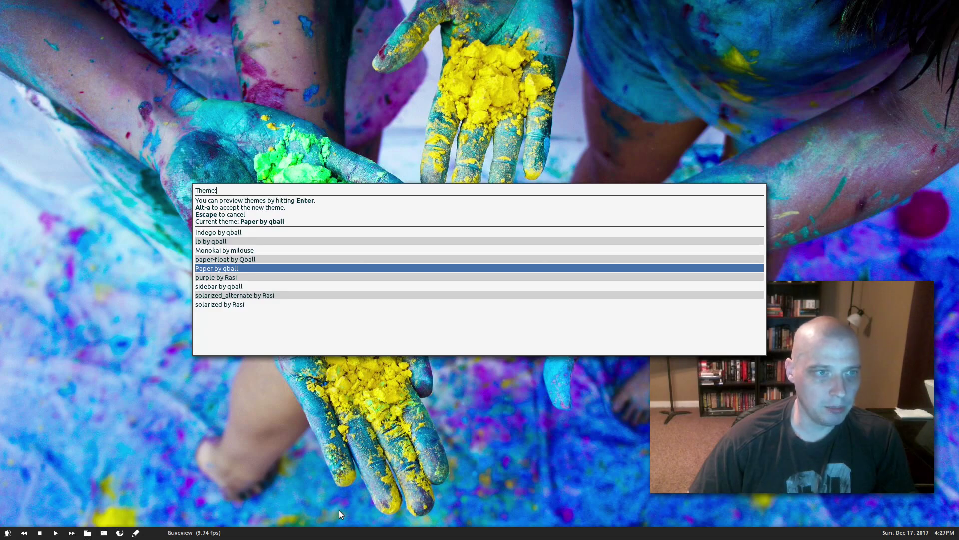
pyautogui.press('Down')
pyautogui.press('Down')
# Preview the sidebar and solarized_alternate themes
pyautogui.press('Return')
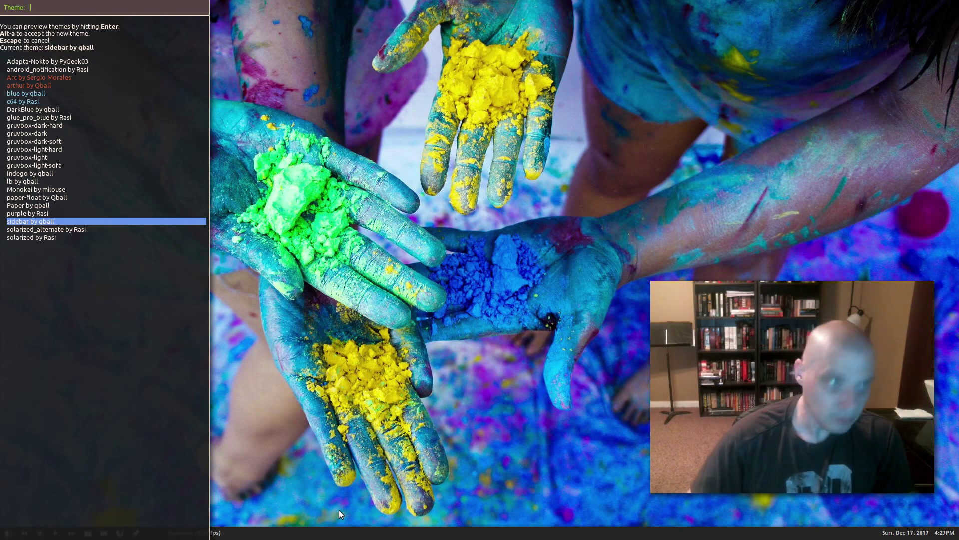
pyautogui.press('Down')
pyautogui.press('Return')
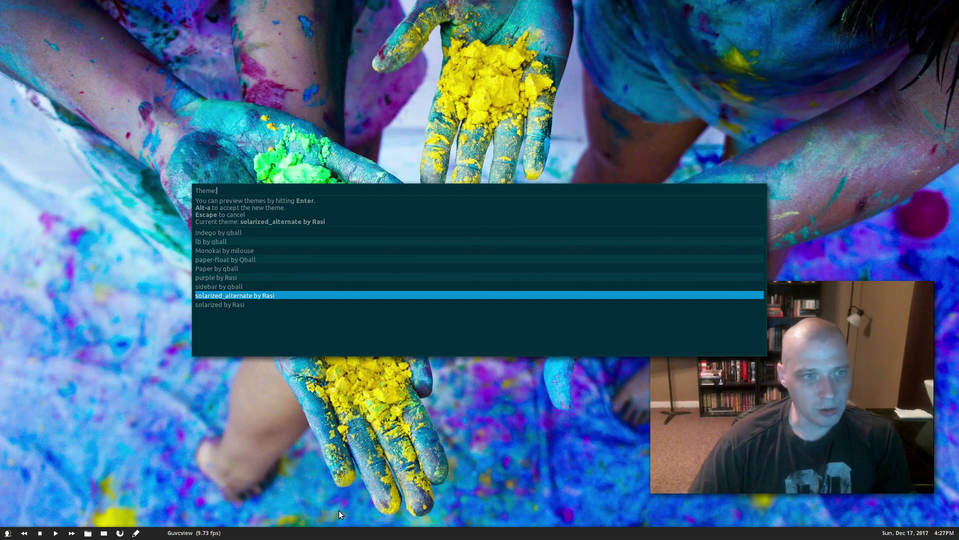
# Preview the solarized by Rasi theme and close the theme selector
pyautogui.press('Down')
pyautogui.press('Return')
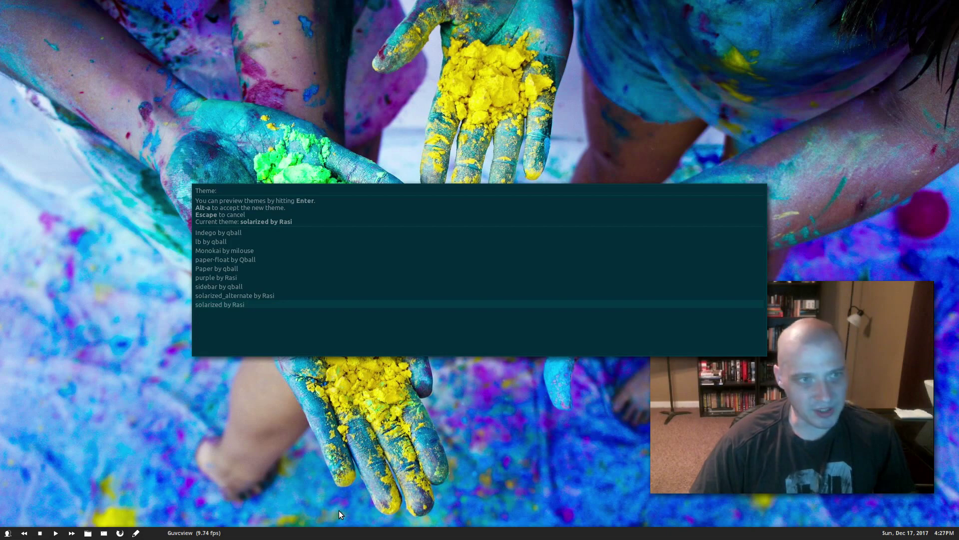
pyautogui.press('Escape')
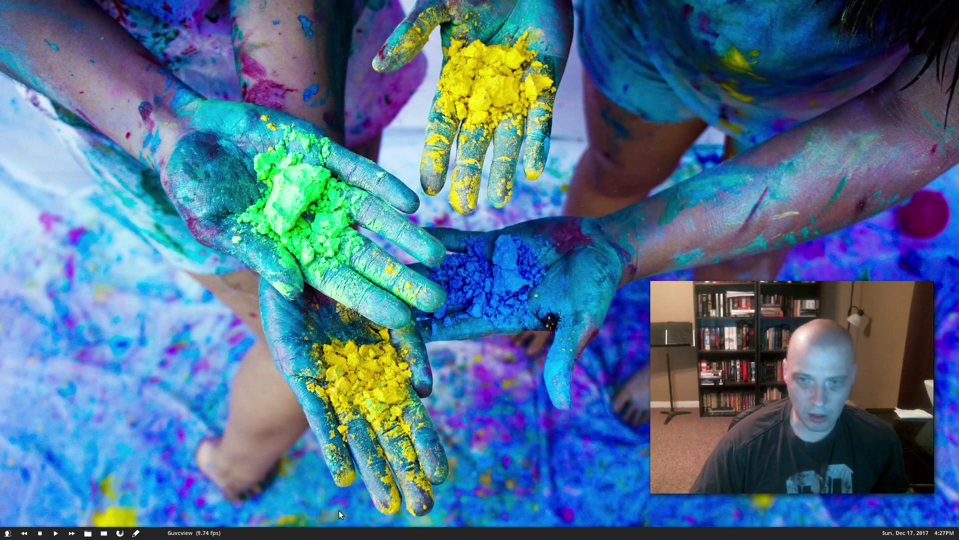
pyautogui.press('super+d')
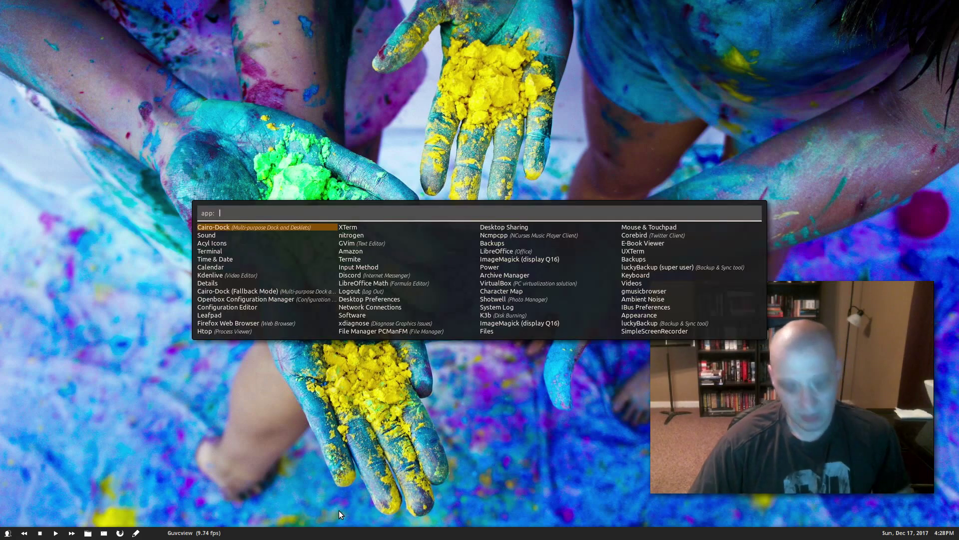
pyautogui.press('Escape')
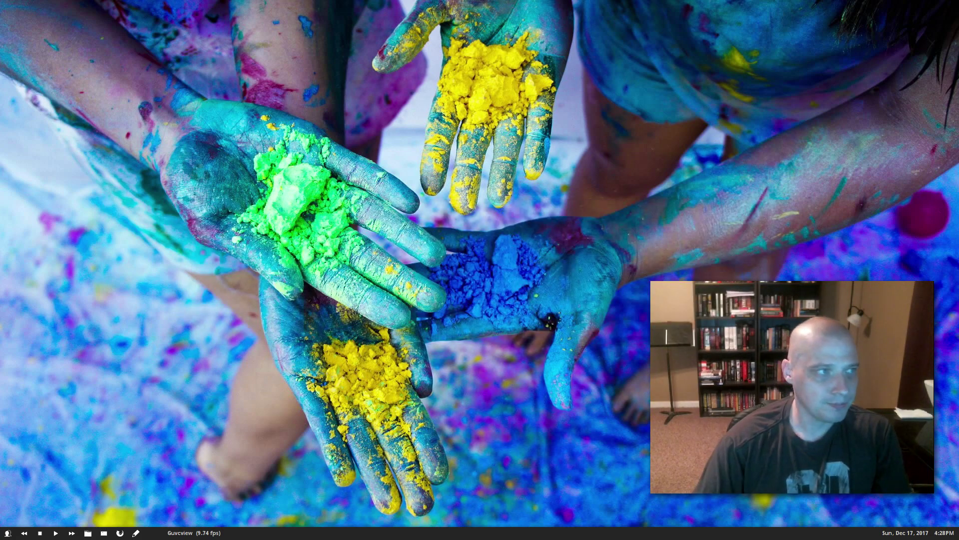